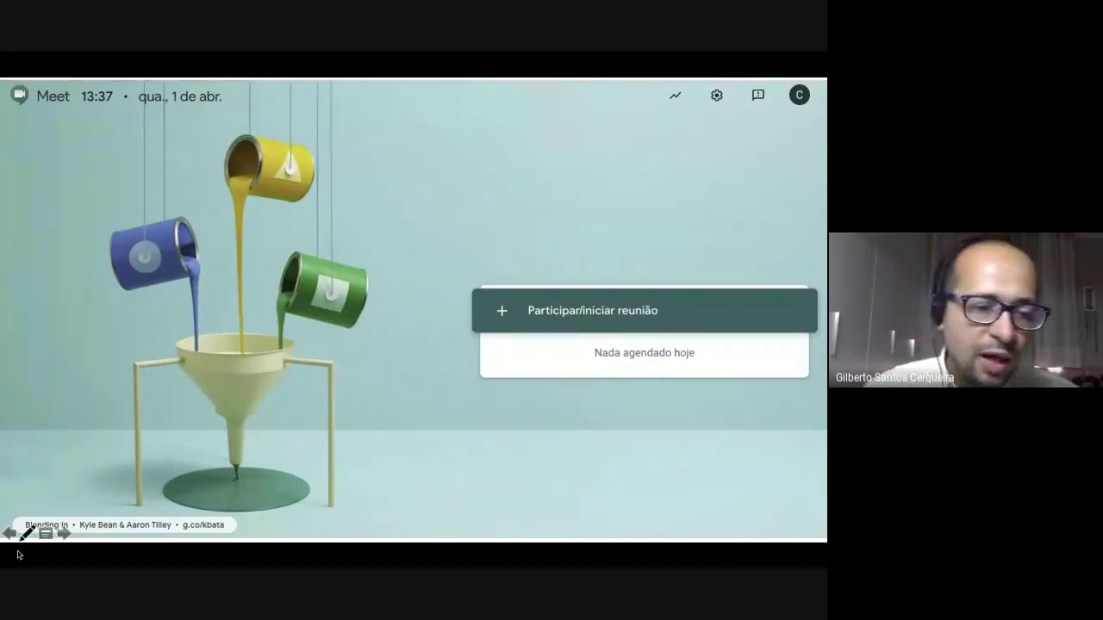
Set the slideshow pen colour to Vermelho, then circle "Nada agendado hoje" and draw an arrow to "Participar/iniciar reunião"
left_click(22, 537)
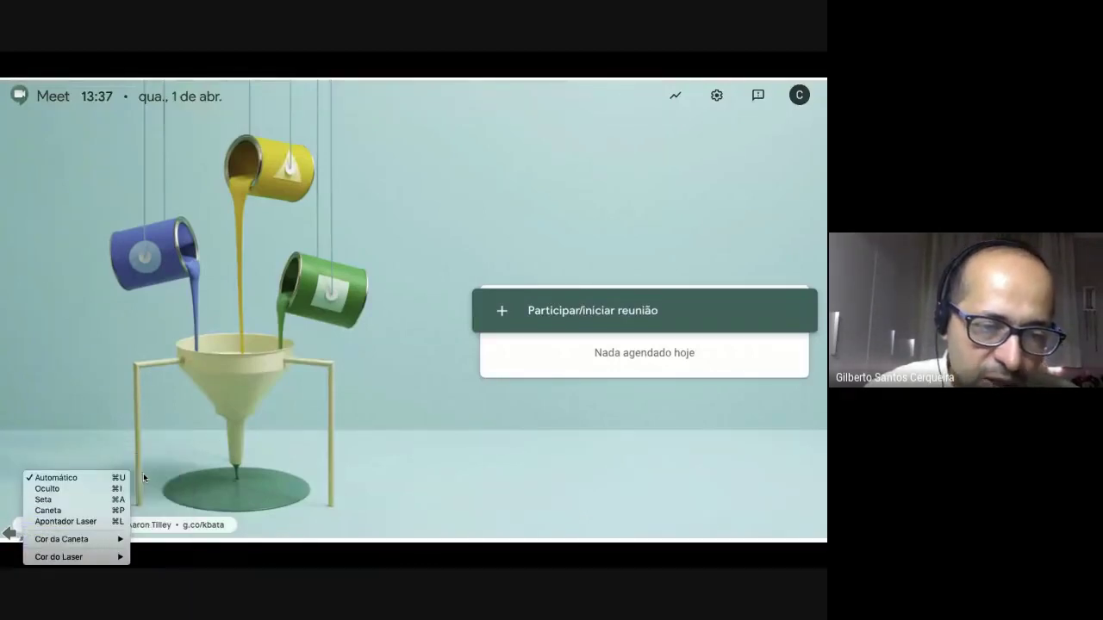
mouse_move(122, 539)
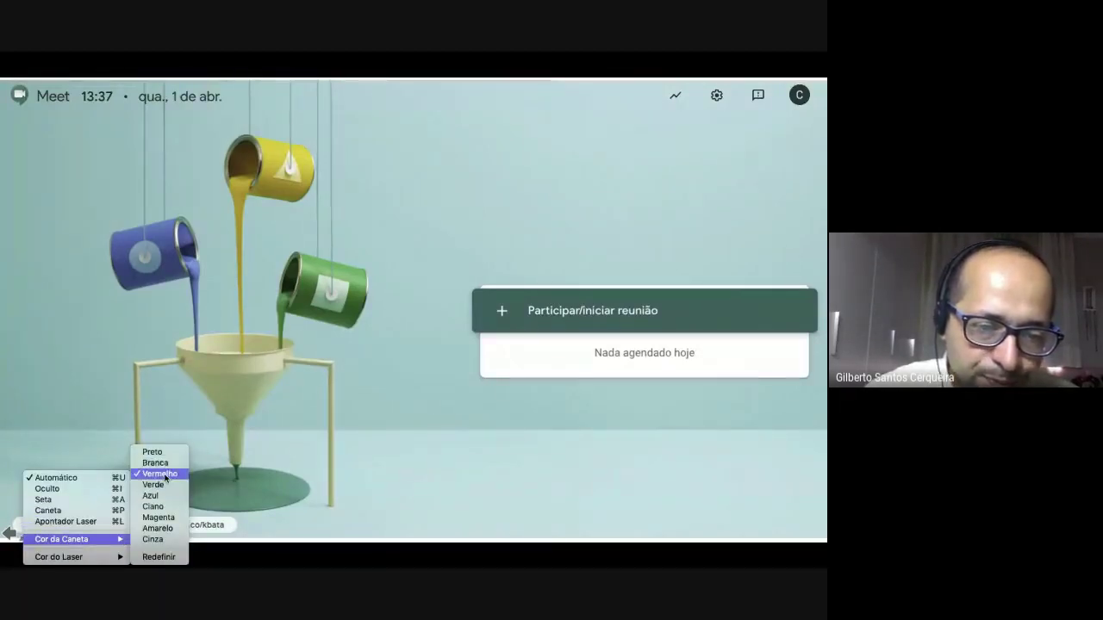
left_click(157, 474)
mouse_move(668, 340)
left_mouse_down()
mouse_move(570, 372)
mouse_move(698, 329)
mouse_move(665, 341)
left_mouse_up()
mouse_move(460, 231)
left_mouse_down()
mouse_move(523, 244)
mouse_move(546, 299)
mouse_move(535, 293)
mouse_move(553, 281)
left_mouse_up()
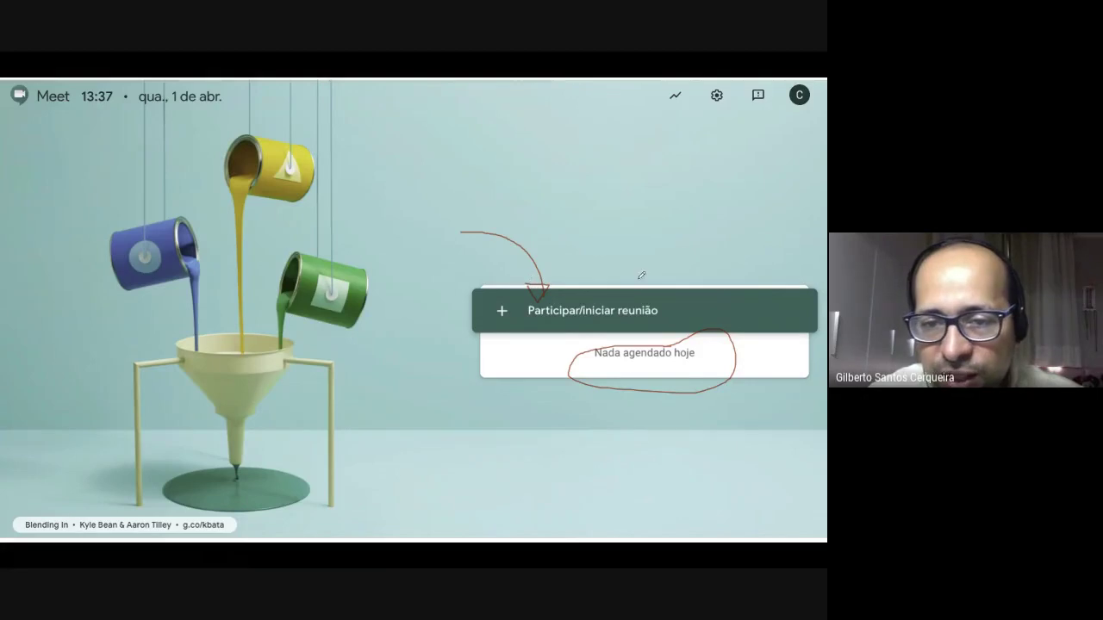
mouse_move(642, 279)
left_mouse_down()
mouse_move(488, 293)
mouse_move(576, 315)
mouse_move(558, 272)
left_mouse_up()
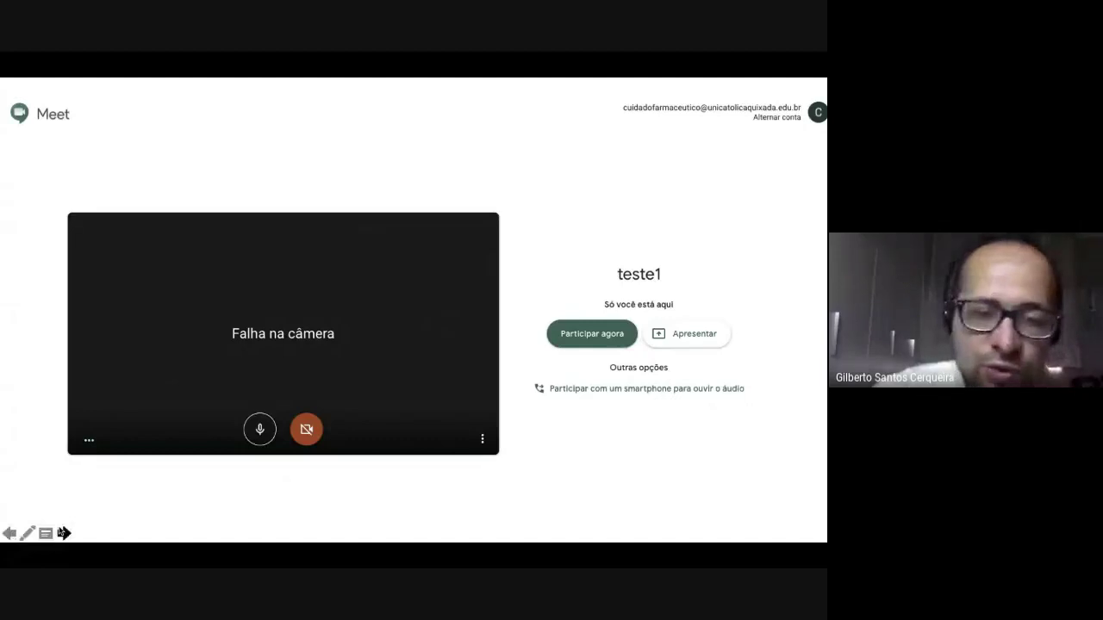
On the next slide, showing the paap meeting, use the Vermelho pen to circle the three dots and draw an arrow to the camera preview
left_click(63, 533)
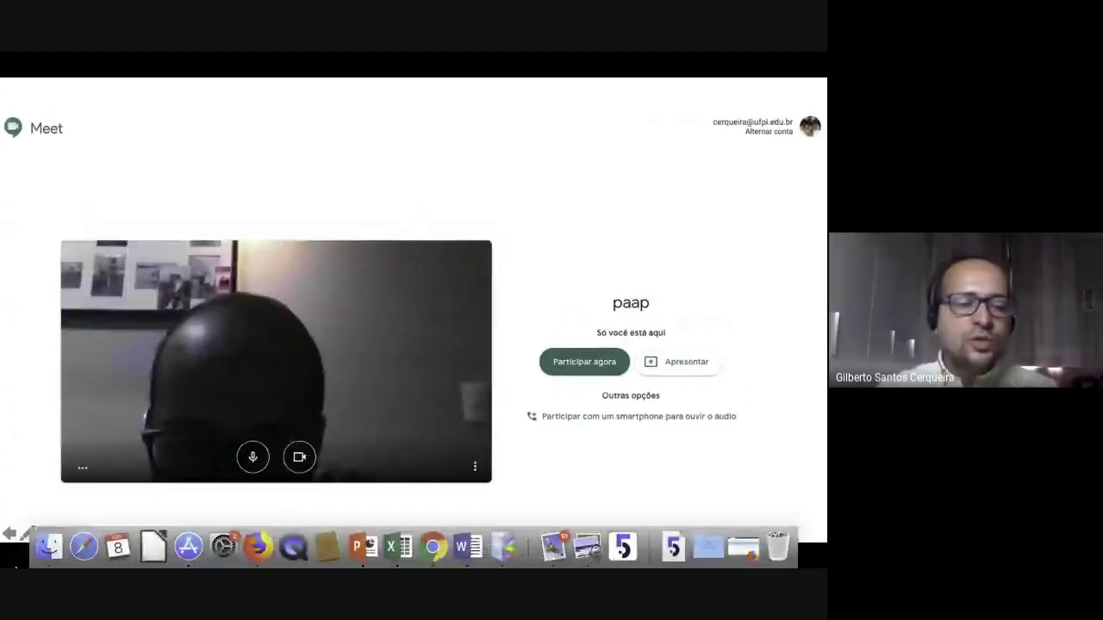
left_click(25, 535)
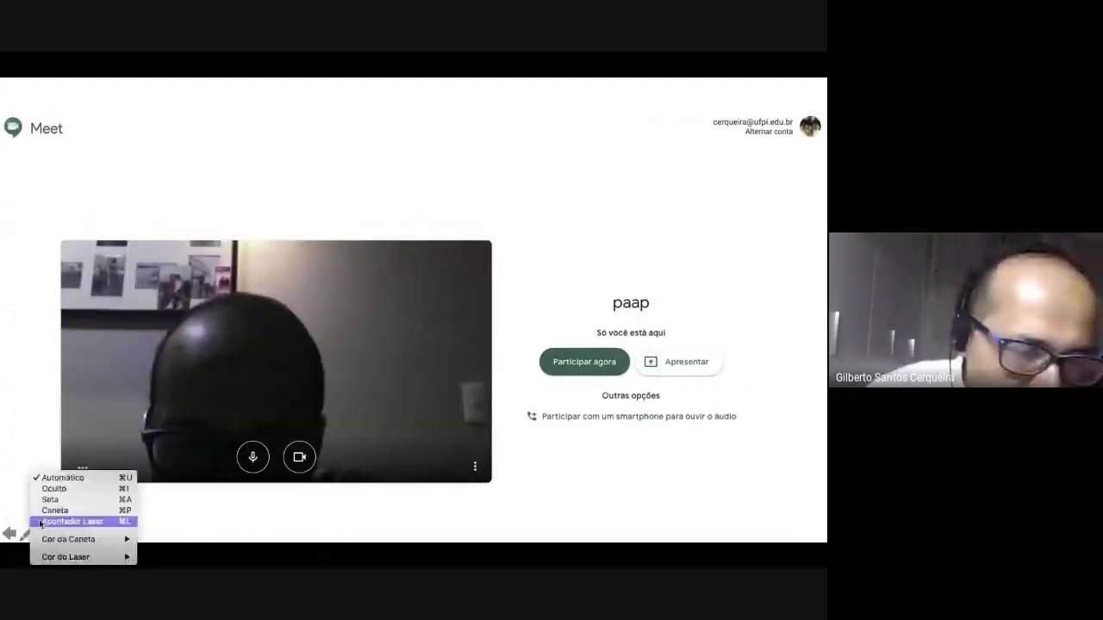
mouse_move(52, 539)
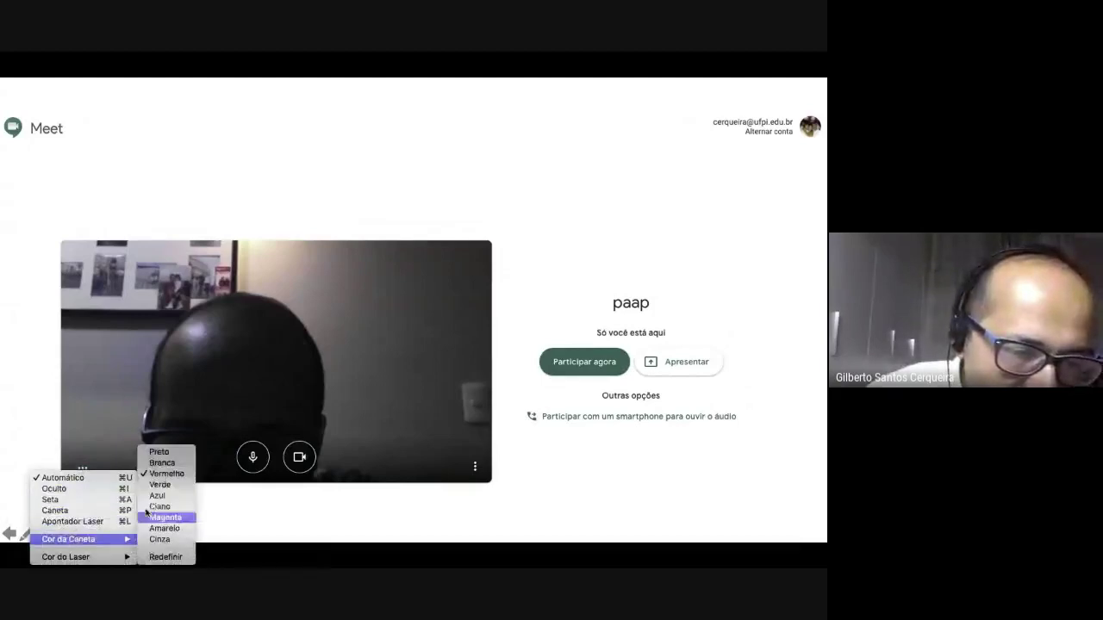
left_click(159, 473)
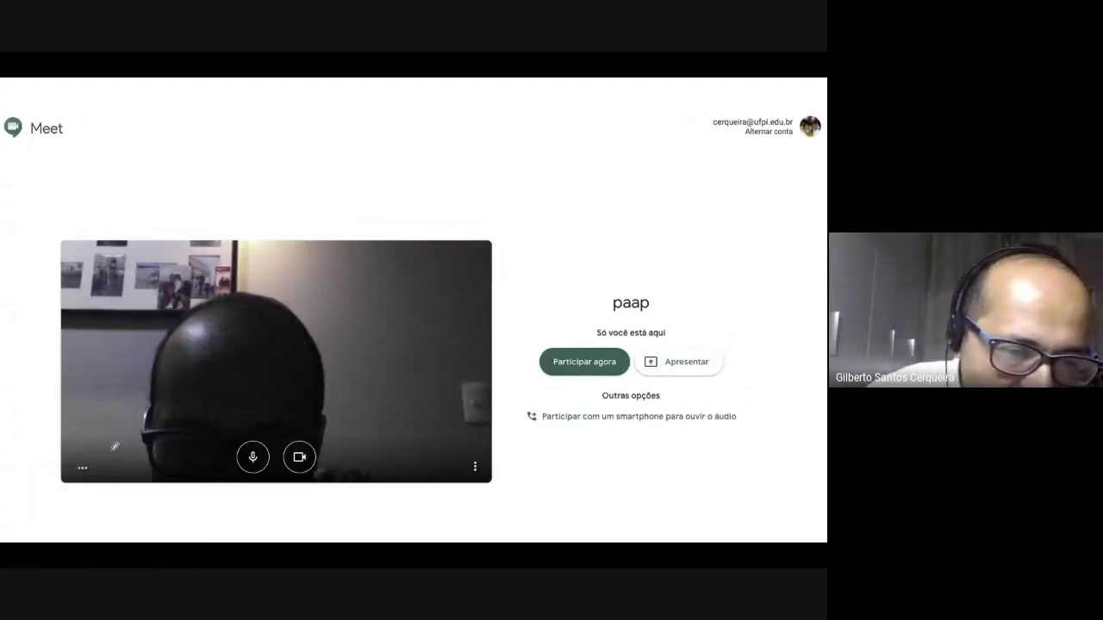
mouse_move(102, 443)
left_mouse_down()
mouse_move(61, 483)
mouse_move(109, 468)
mouse_move(66, 462)
left_mouse_up()
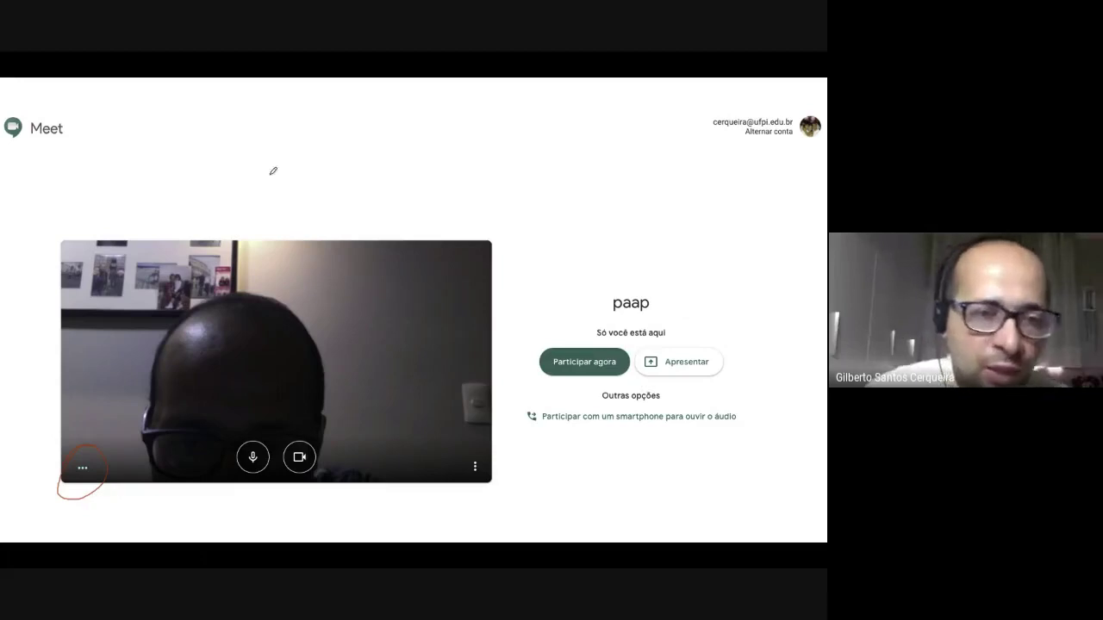
mouse_move(326, 142)
left_mouse_down()
mouse_move(275, 226)
mouse_move(287, 298)
mouse_move(305, 243)
mouse_move(253, 260)
left_mouse_up()
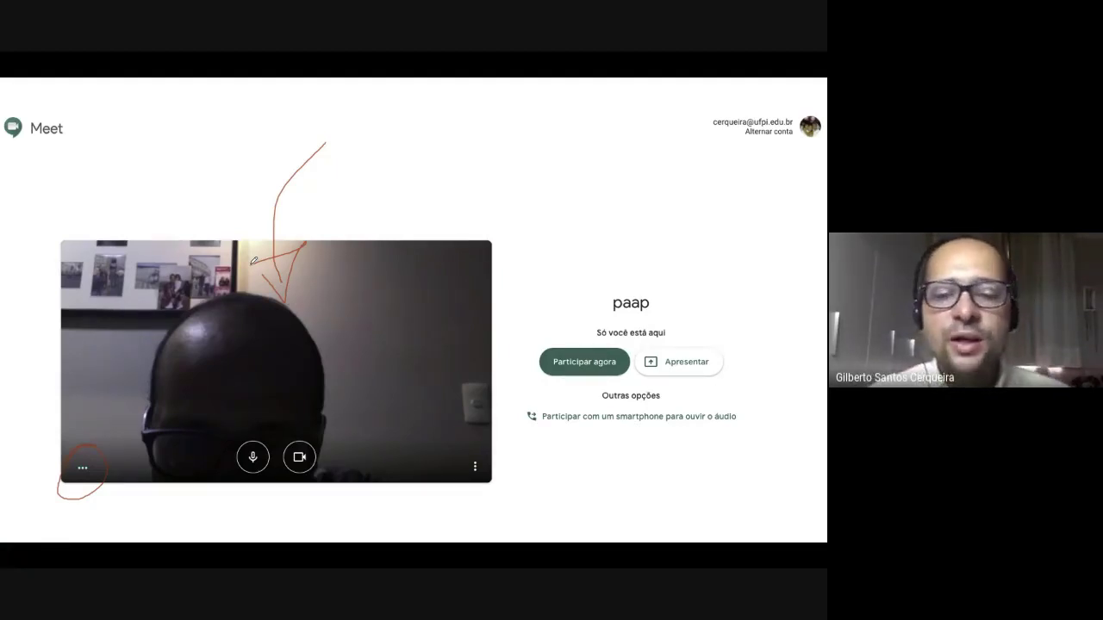
Draw arrows to "Participar agora" and "Apresentar", and circle "Participar agora"
mouse_move(517, 259)
left_mouse_down()
mouse_move(568, 306)
mouse_move(577, 345)
mouse_move(606, 344)
mouse_move(549, 341)
left_mouse_up()
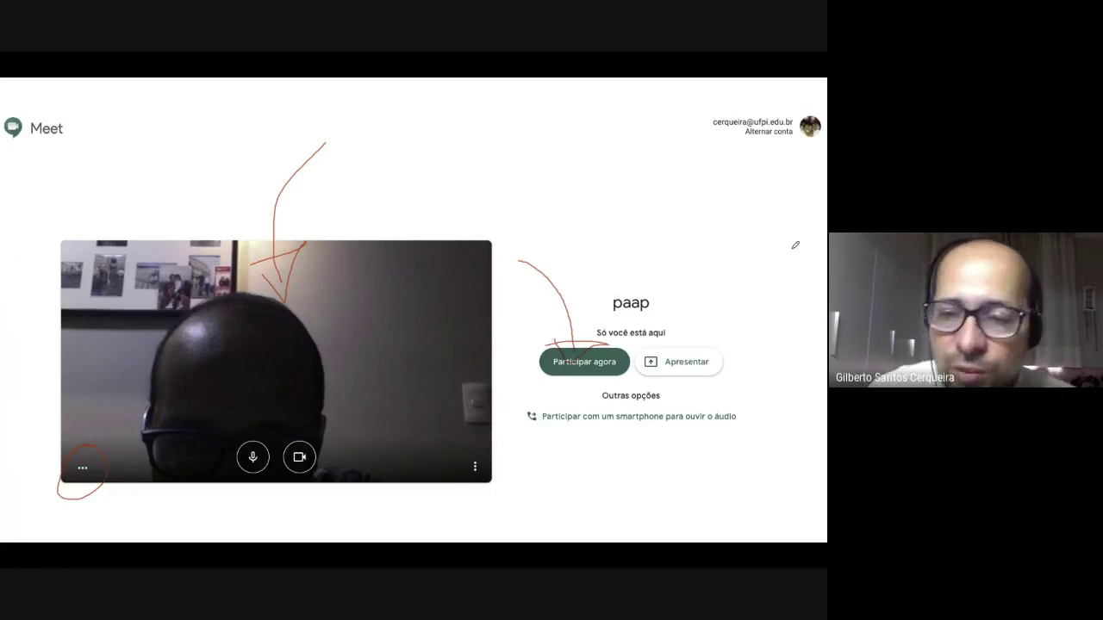
mouse_move(779, 272)
left_mouse_down()
mouse_move(686, 333)
mouse_move(670, 359)
mouse_move(710, 345)
left_mouse_up()
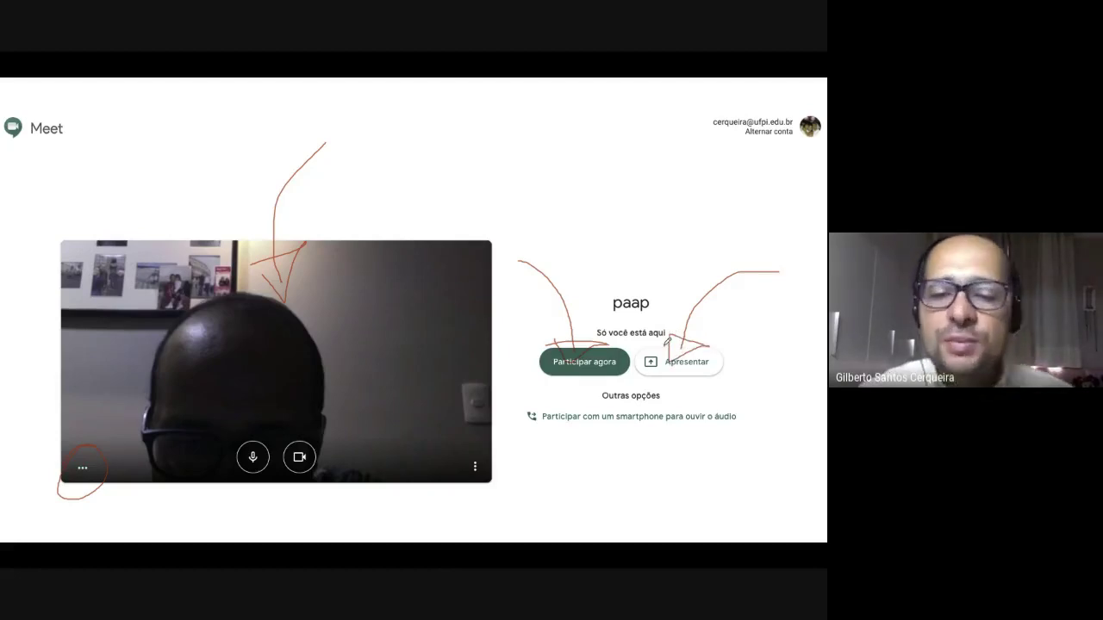
mouse_move(619, 317)
left_mouse_down()
mouse_move(504, 402)
mouse_move(648, 336)
mouse_move(569, 321)
left_mouse_up()
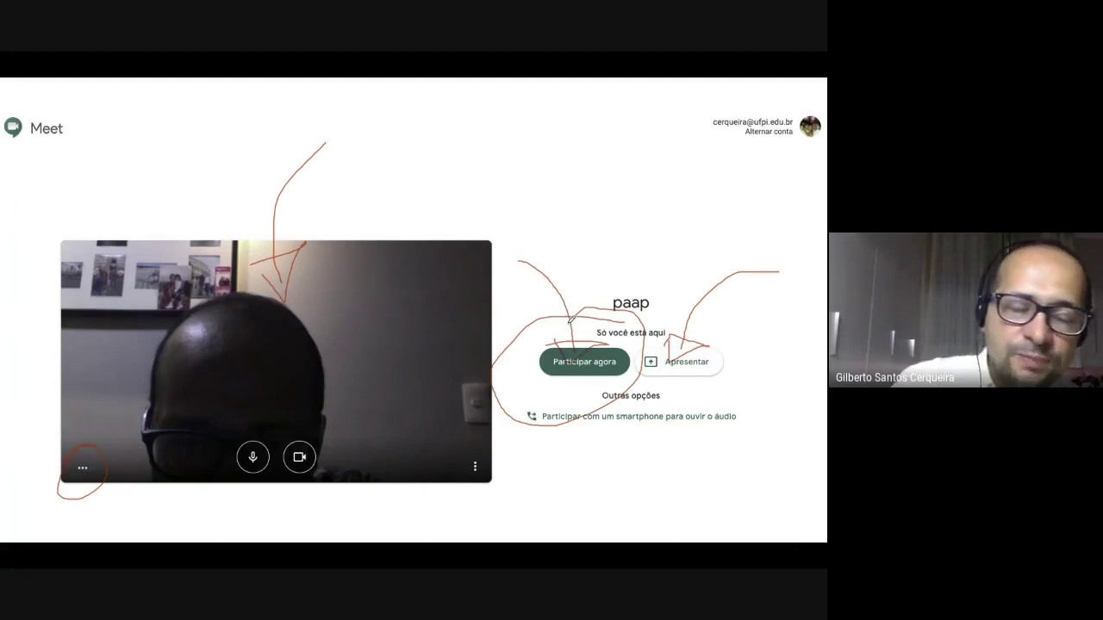
On the next slide, "Adicionar outras pessoas", circle "Copiar informações sobre como participar", its copy symbol and the nickname paap with the Vermelho pen
key("Right")
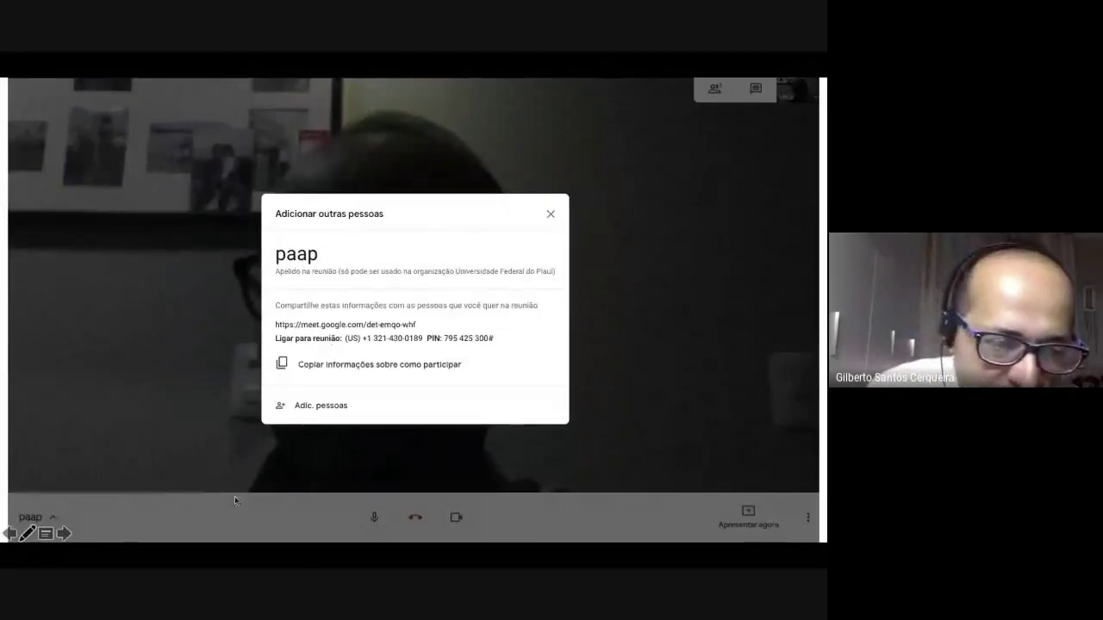
left_click(25, 535)
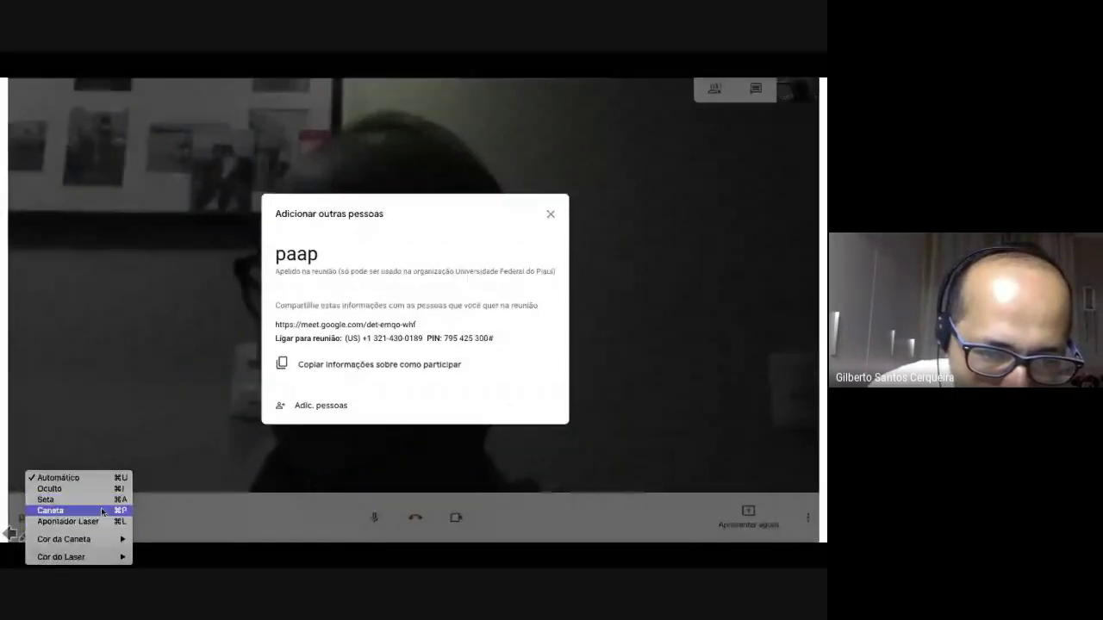
mouse_move(121, 539)
left_click(157, 474)
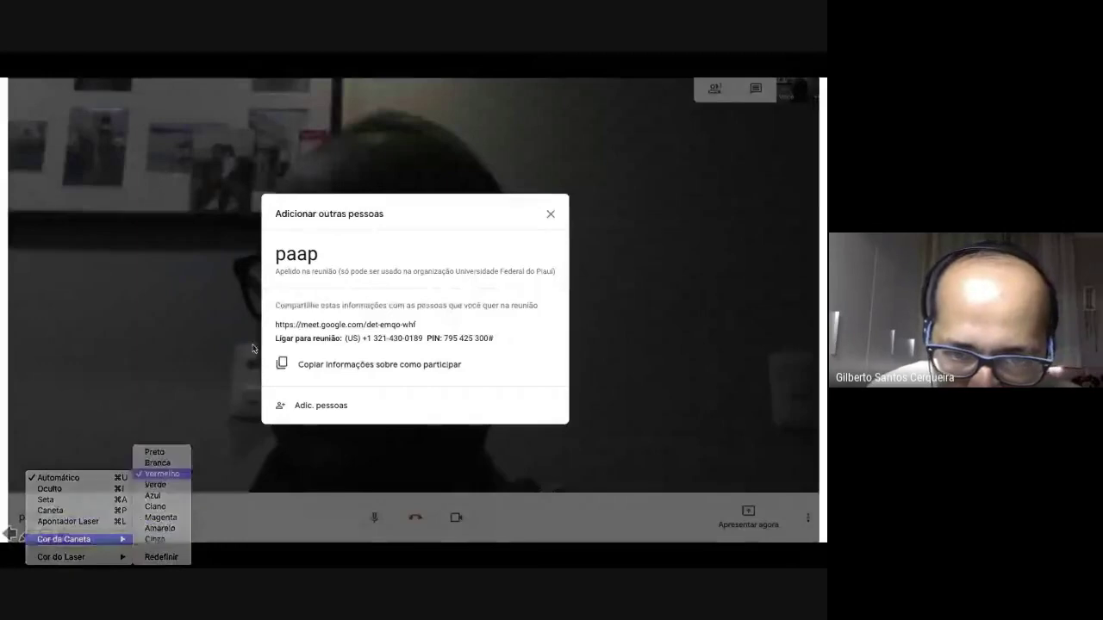
mouse_move(262, 342)
left_mouse_down()
mouse_move(475, 333)
mouse_move(365, 389)
mouse_move(271, 340)
mouse_move(295, 373)
mouse_move(382, 382)
mouse_move(468, 371)
mouse_move(451, 345)
mouse_move(303, 347)
mouse_move(280, 358)
left_mouse_up()
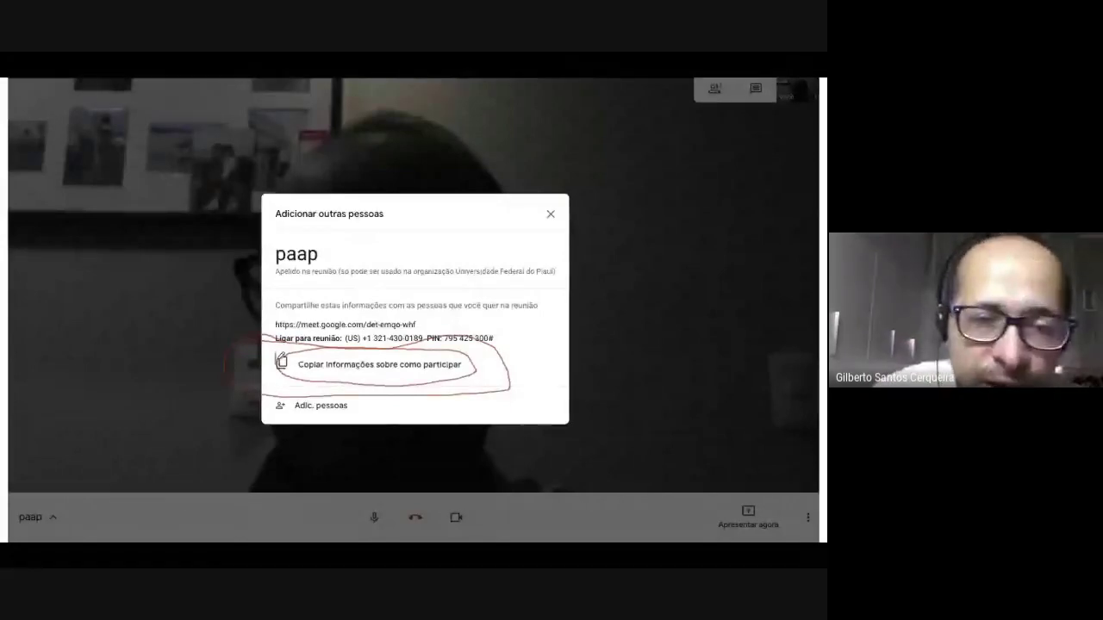
mouse_move(280, 226)
left_mouse_down()
mouse_move(355, 258)
mouse_move(258, 241)
left_mouse_up()
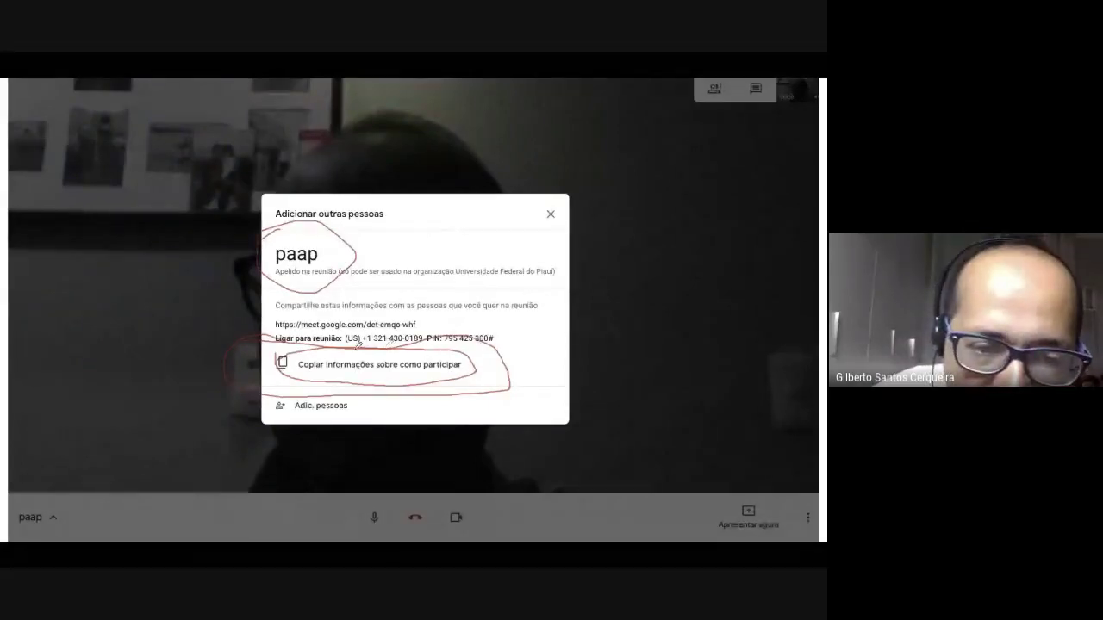
mouse_move(270, 349)
left_mouse_down()
mouse_move(320, 385)
mouse_move(475, 355)
mouse_move(320, 337)
mouse_move(266, 365)
left_mouse_up()
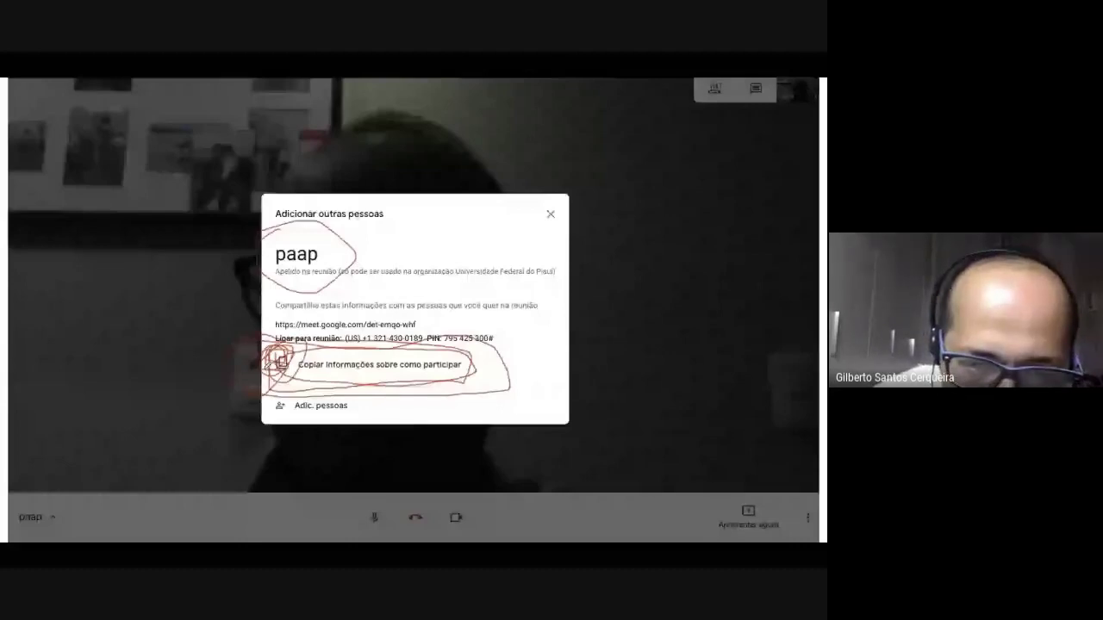
Outline "Adic. pessoas" and draw an arrow toward it, then leave pen mode and clear the slide's annotations
mouse_move(279, 403)
left_mouse_down()
mouse_move(371, 443)
mouse_move(353, 405)
left_mouse_up()
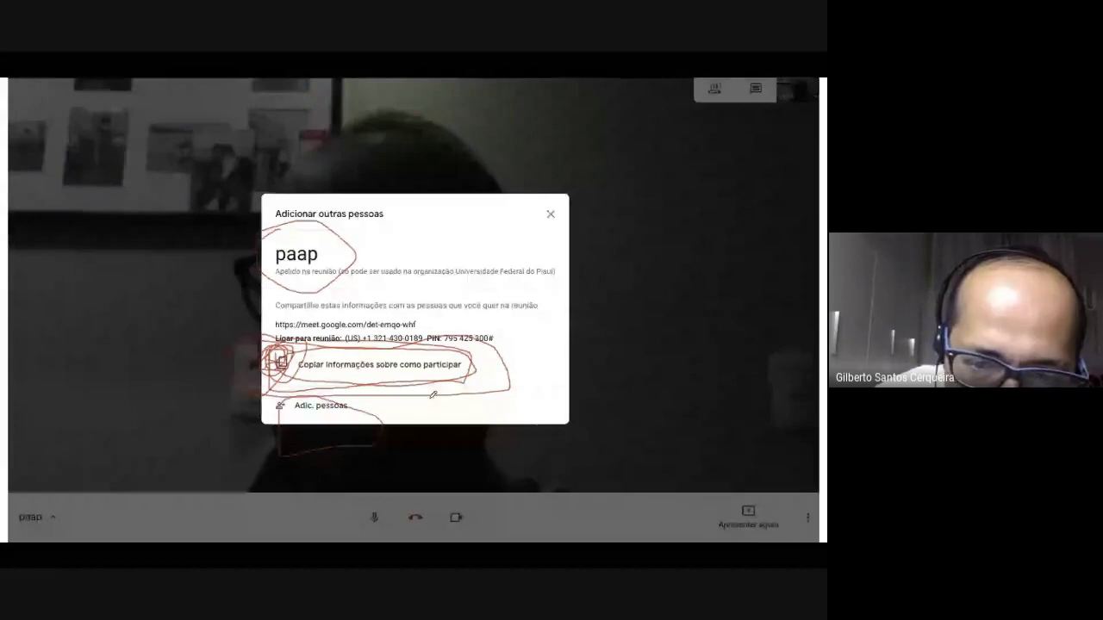
mouse_move(436, 405)
left_mouse_down()
mouse_move(396, 406)
mouse_move(419, 418)
mouse_move(420, 406)
mouse_move(521, 413)
left_mouse_up()
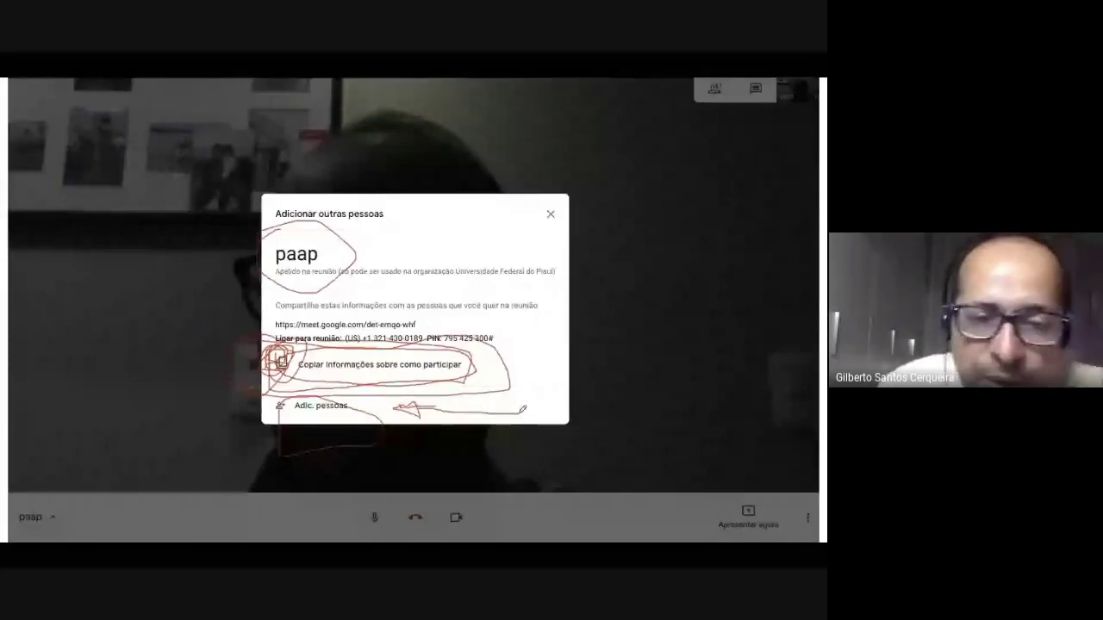
key("Escape")
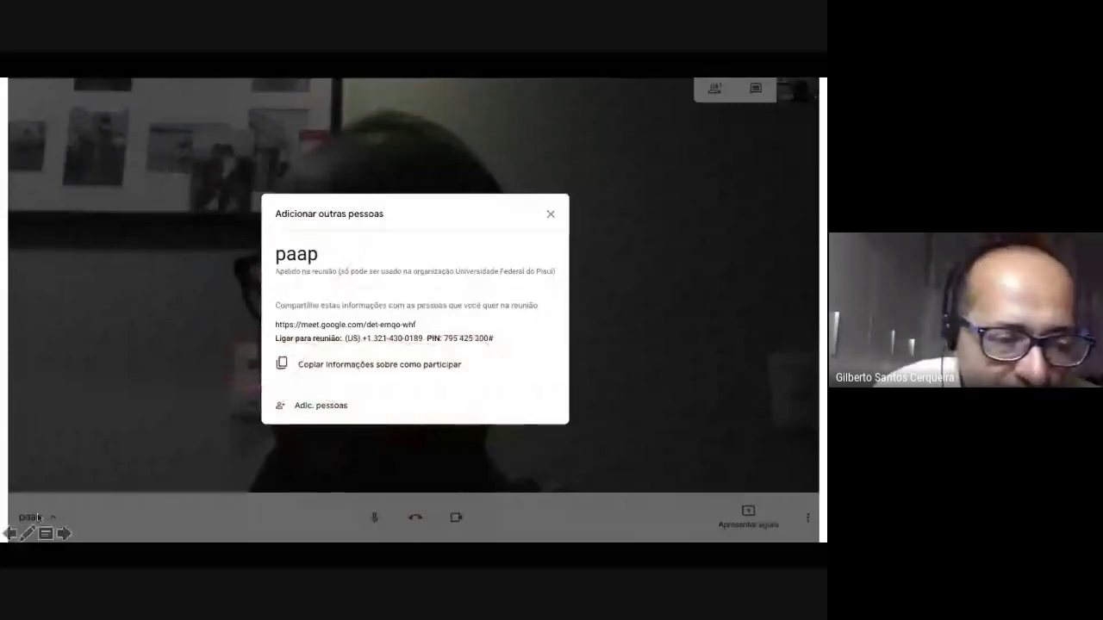
Reactivate the pen (Caneta) and draw a fresh arrow pointing at "Adic. pessoas"
left_click(12, 534)
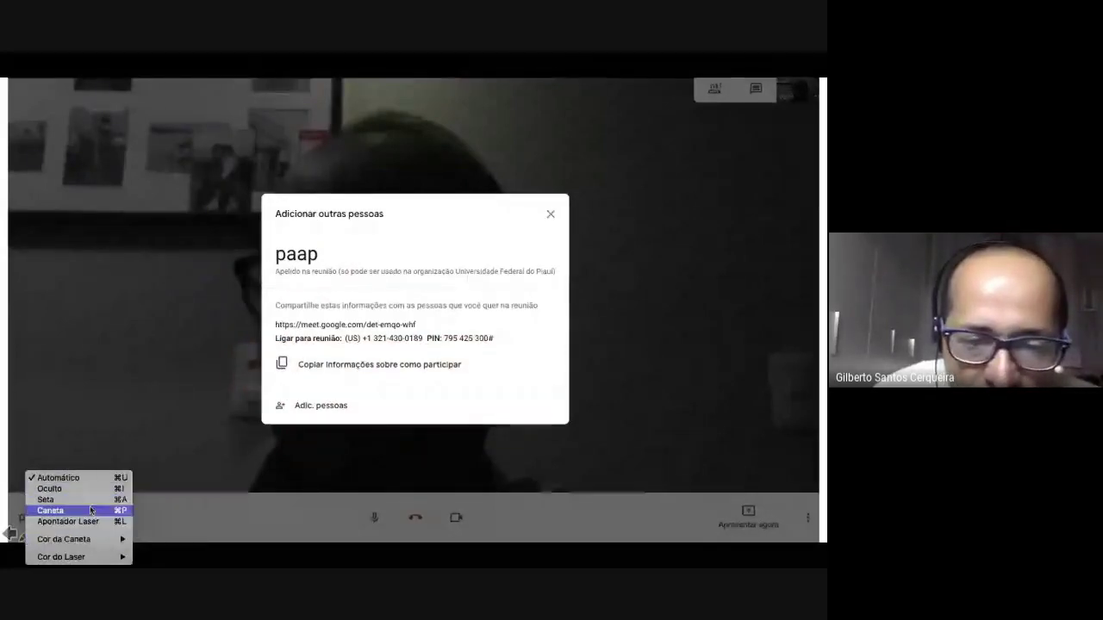
left_click(91, 509)
mouse_move(424, 405)
left_mouse_down()
mouse_move(351, 403)
mouse_move(376, 422)
mouse_move(352, 401)
left_mouse_up()
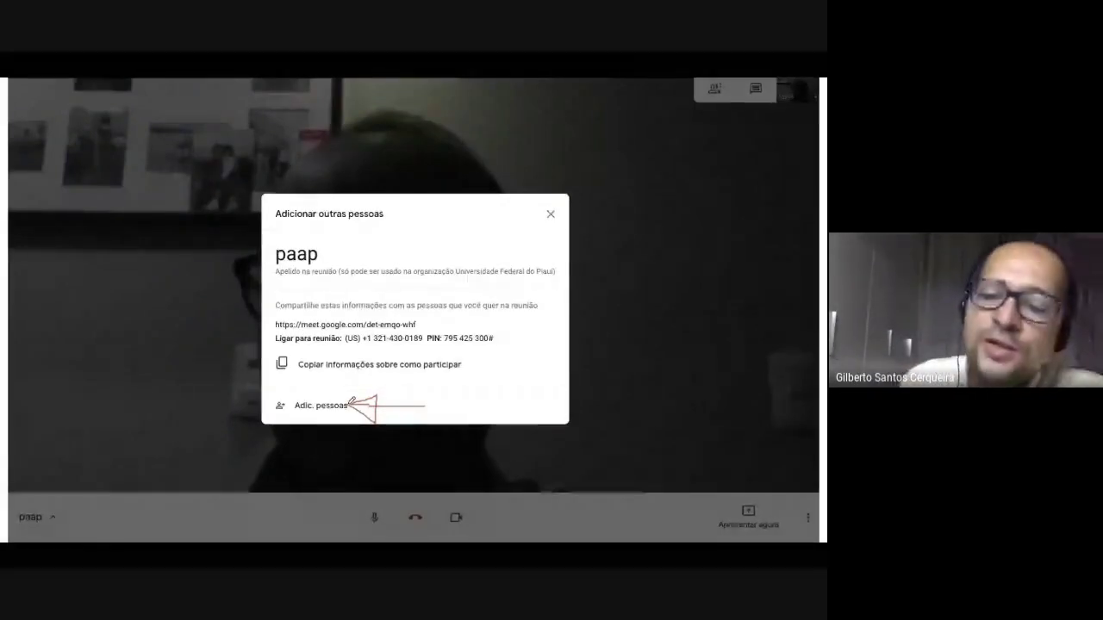
Advance to the slide explaining Pessoas, Chat and Adic. Pessoas, and open the pointer options
key("Right")
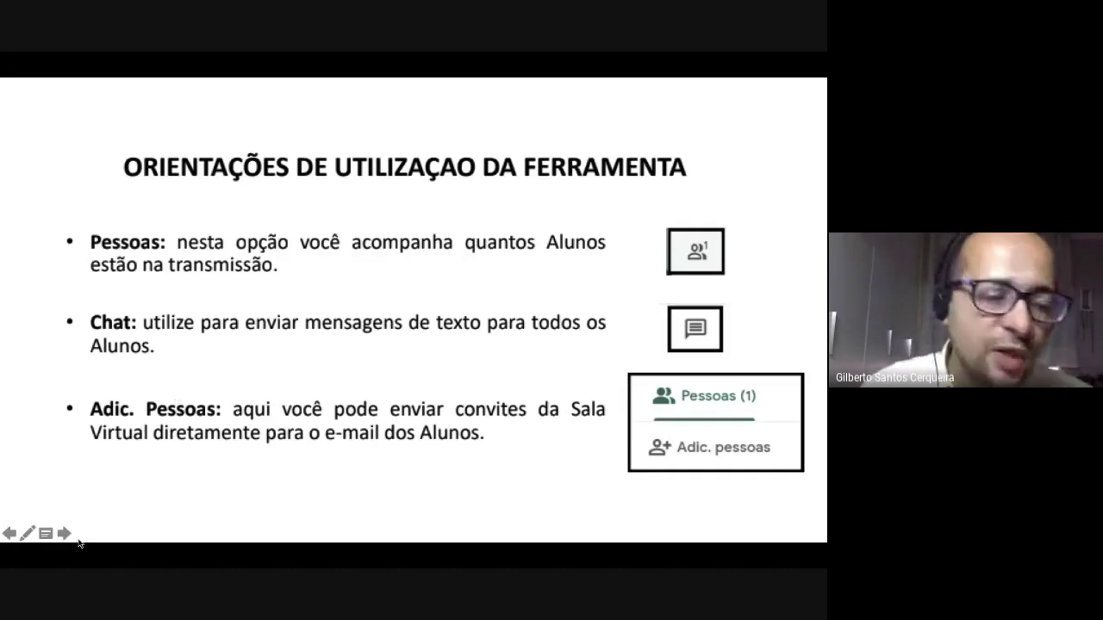
left_click(31, 536)
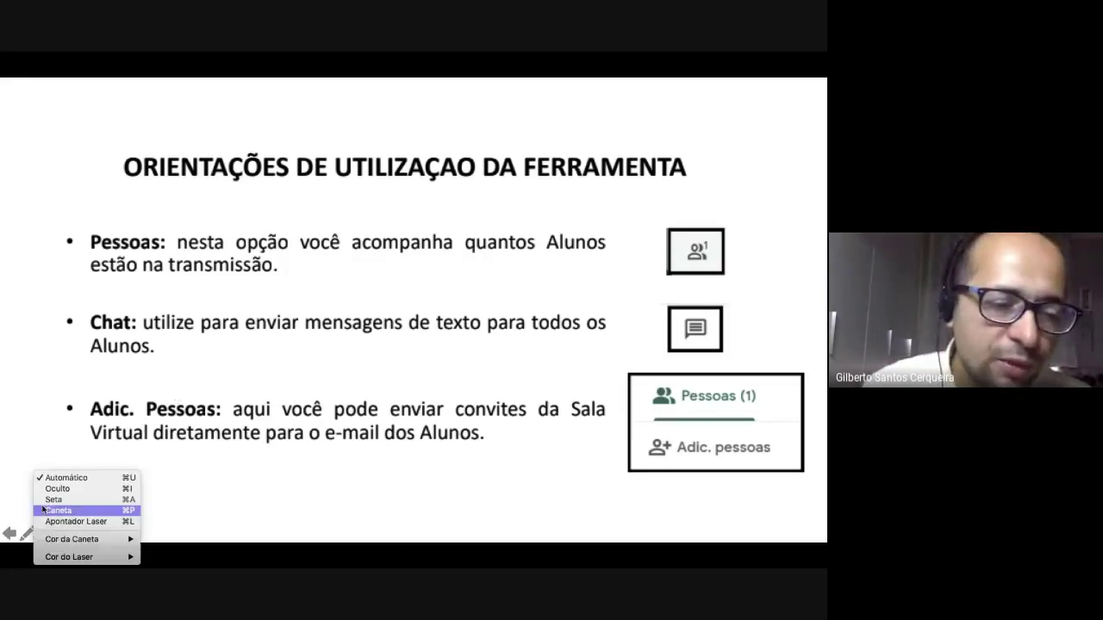
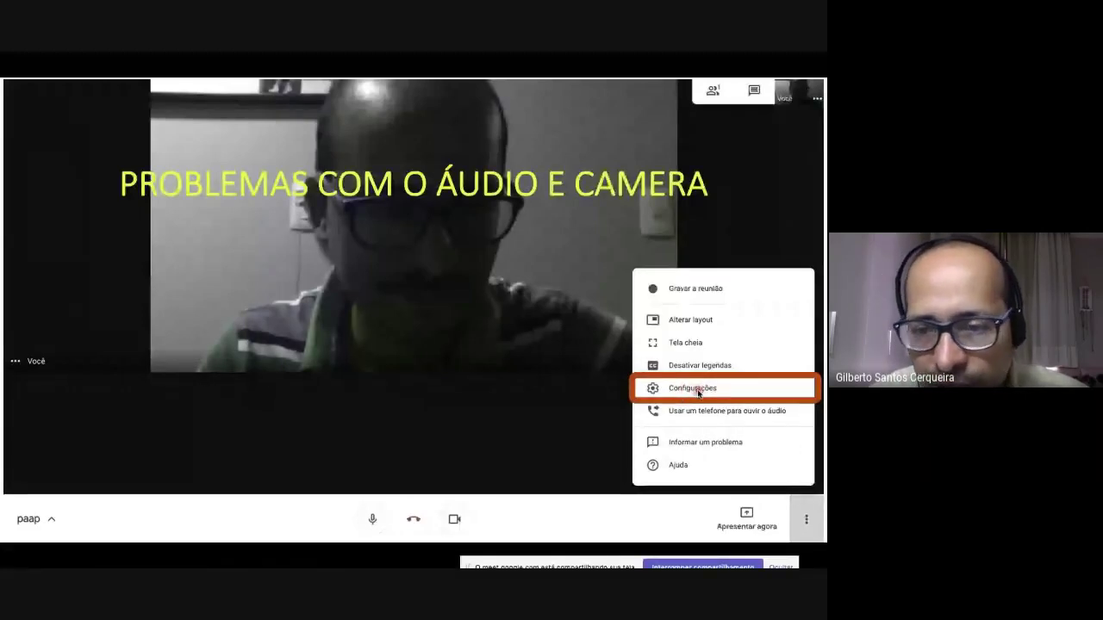
Advance the slideshow from "Problemas com o áudio e camera" through "Como projetar uma aula" to the "Compartilhar toda a tela" slide
left_click(698, 392)
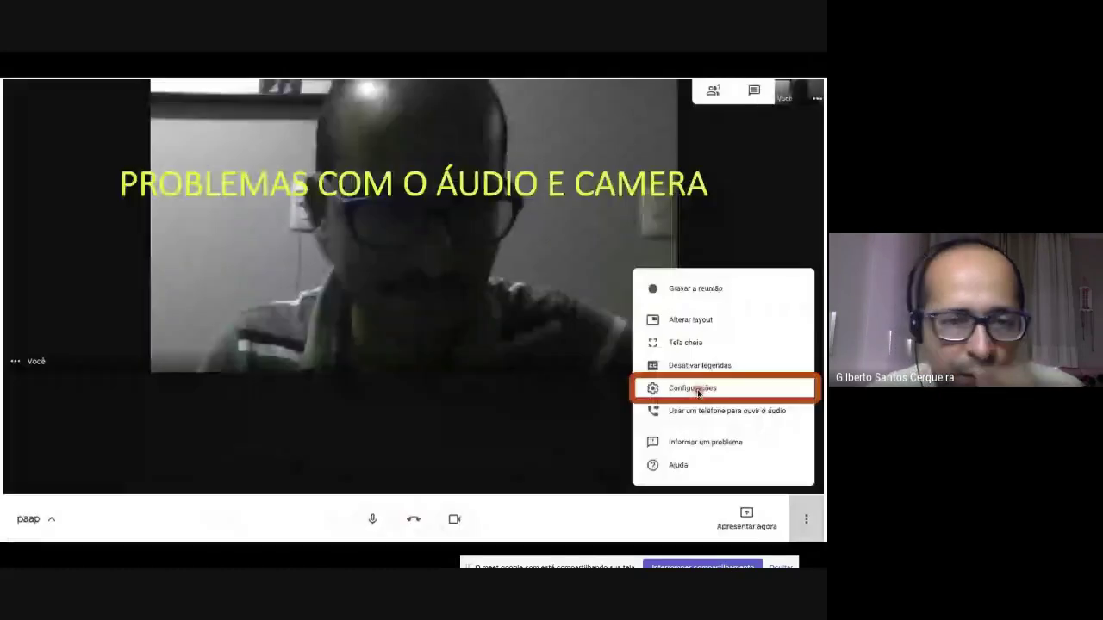
left_click(699, 388)
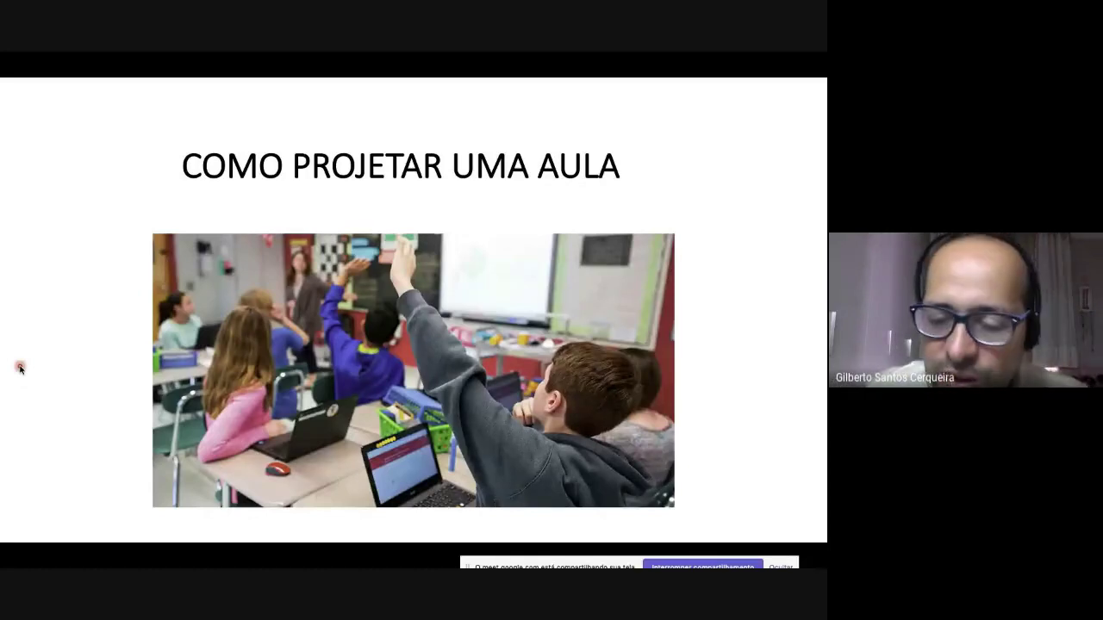
key("Right")
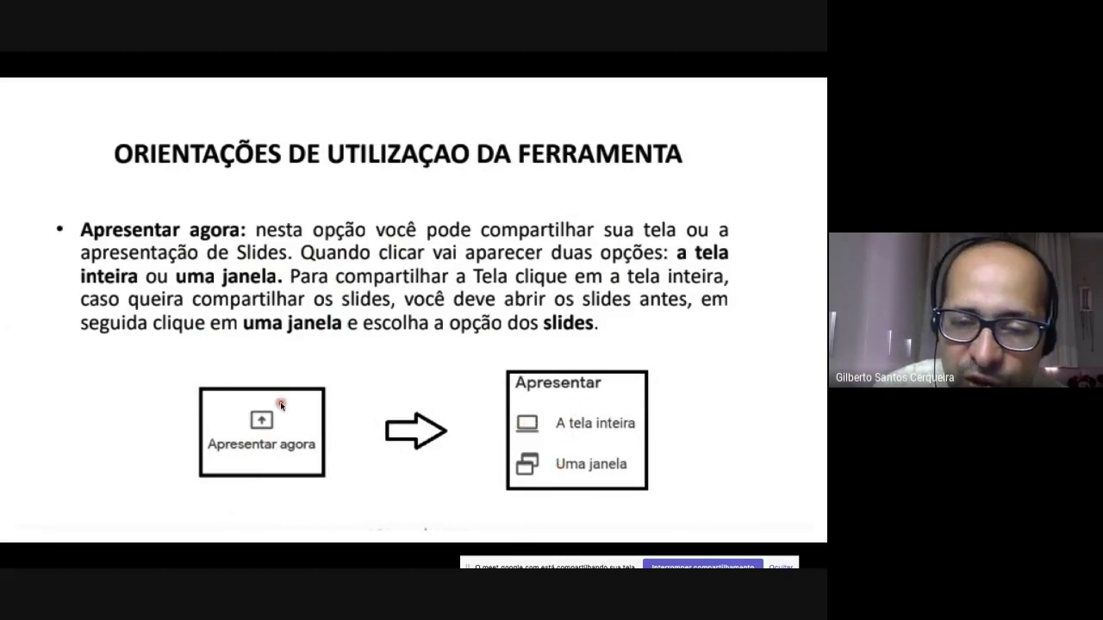
left_click(507, 402)
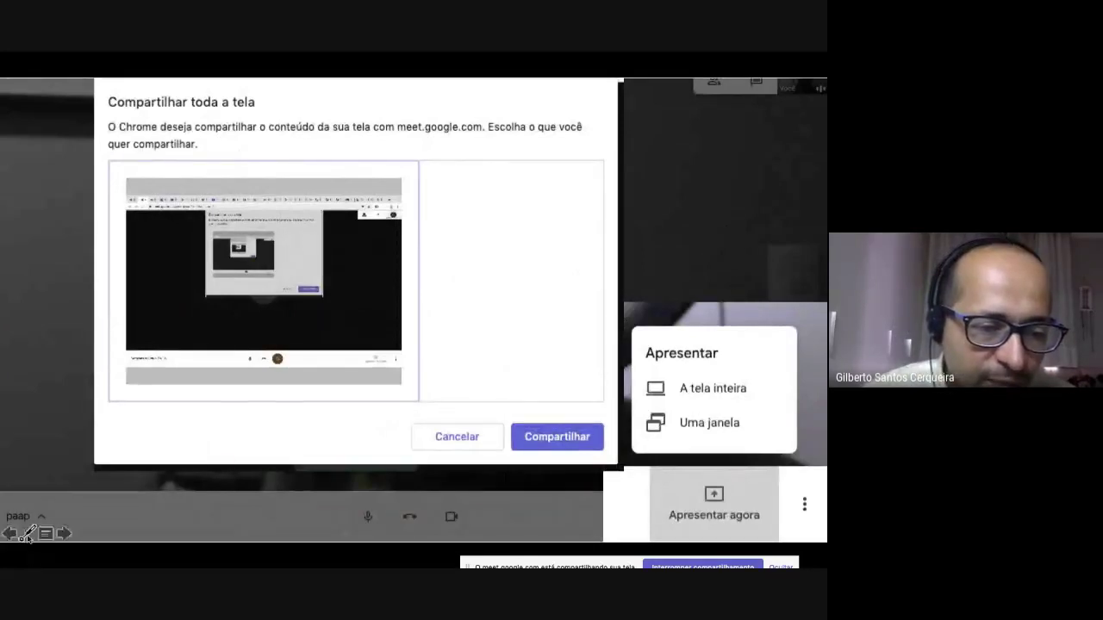
Switch from the laser pointer to the pen and circle "Apresentar agora", "A tela inteira" and the screen preview
left_click(31, 531)
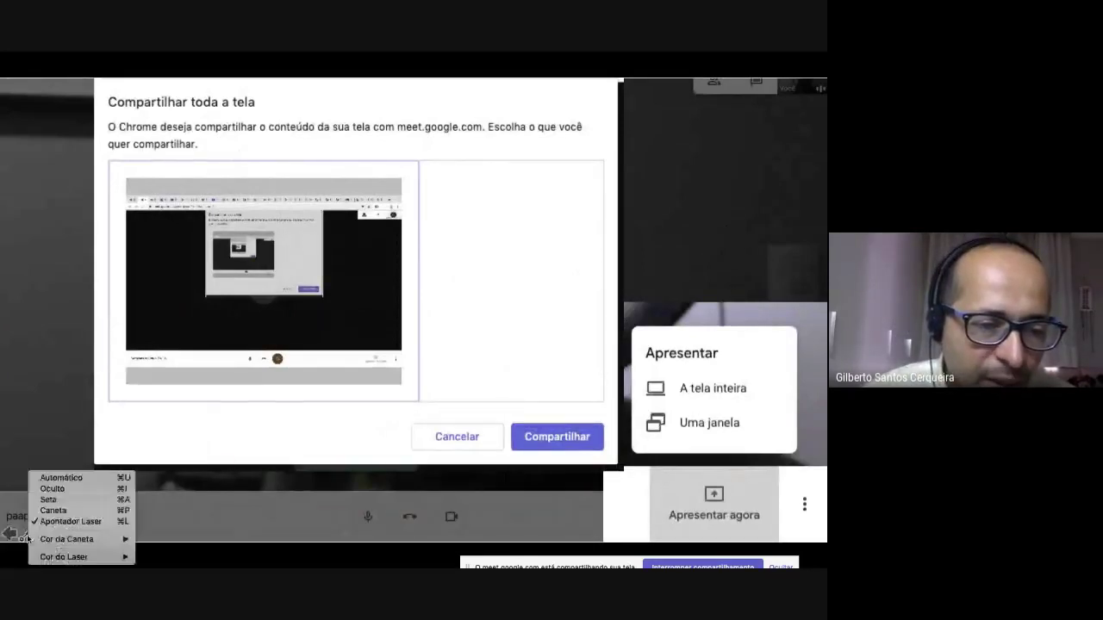
left_click(79, 511)
mouse_move(657, 483)
left_mouse_down()
mouse_move(744, 546)
mouse_move(750, 452)
mouse_move(671, 441)
left_mouse_up()
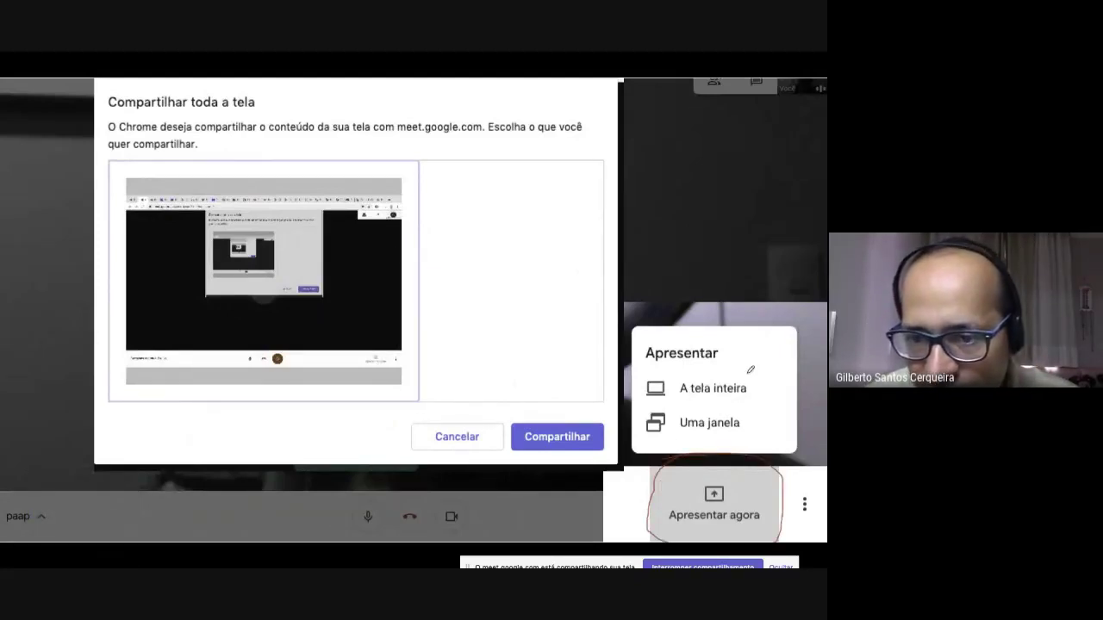
mouse_move(747, 373)
left_mouse_down()
mouse_move(645, 374)
mouse_move(759, 383)
mouse_move(642, 379)
left_mouse_up()
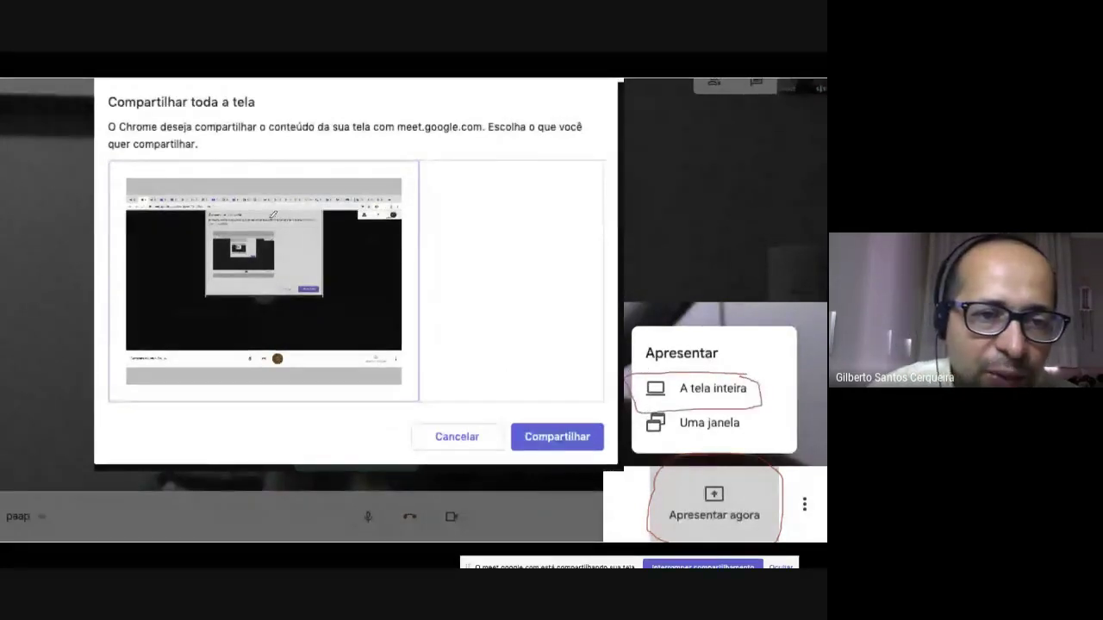
mouse_move(171, 193)
left_mouse_down()
mouse_move(377, 325)
mouse_move(216, 145)
mouse_move(174, 182)
left_mouse_up()
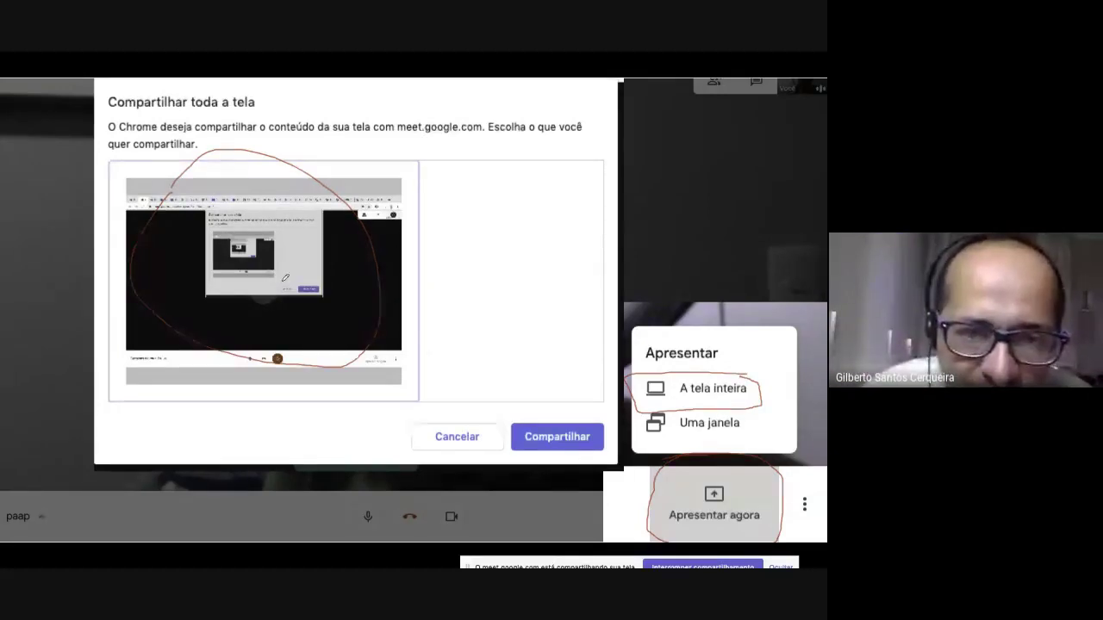
Draw pen arrows pointing at the screen preview and at "Compartilhar", and circle "Cancelar"
left_click_drag(496, 230, 402, 245)
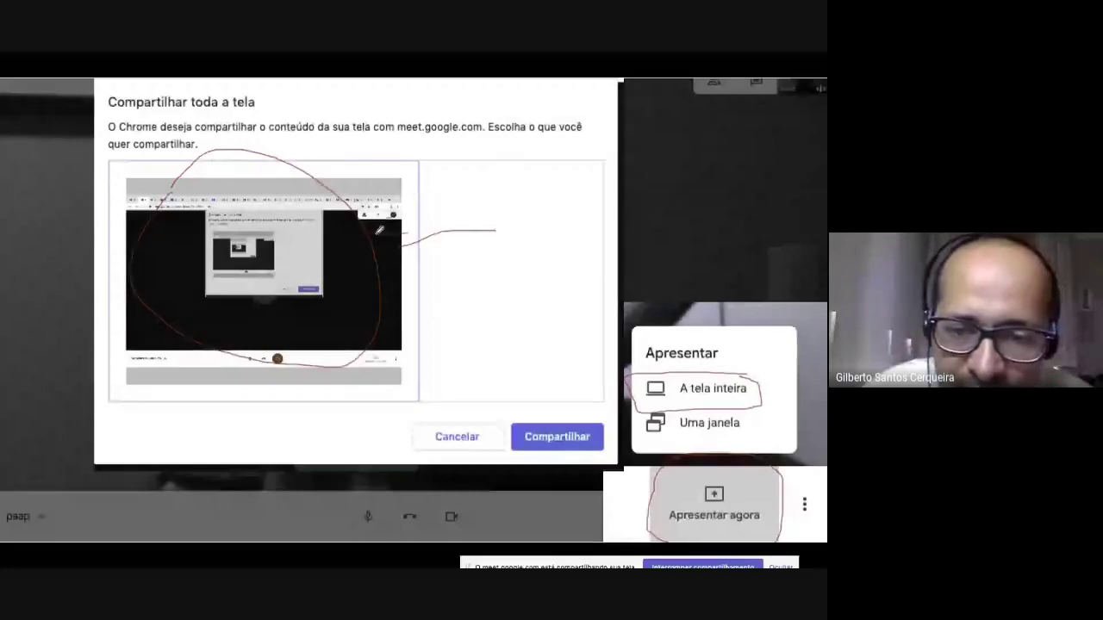
mouse_move(508, 271)
left_mouse_down()
mouse_move(558, 362)
mouse_move(560, 387)
left_mouse_up()
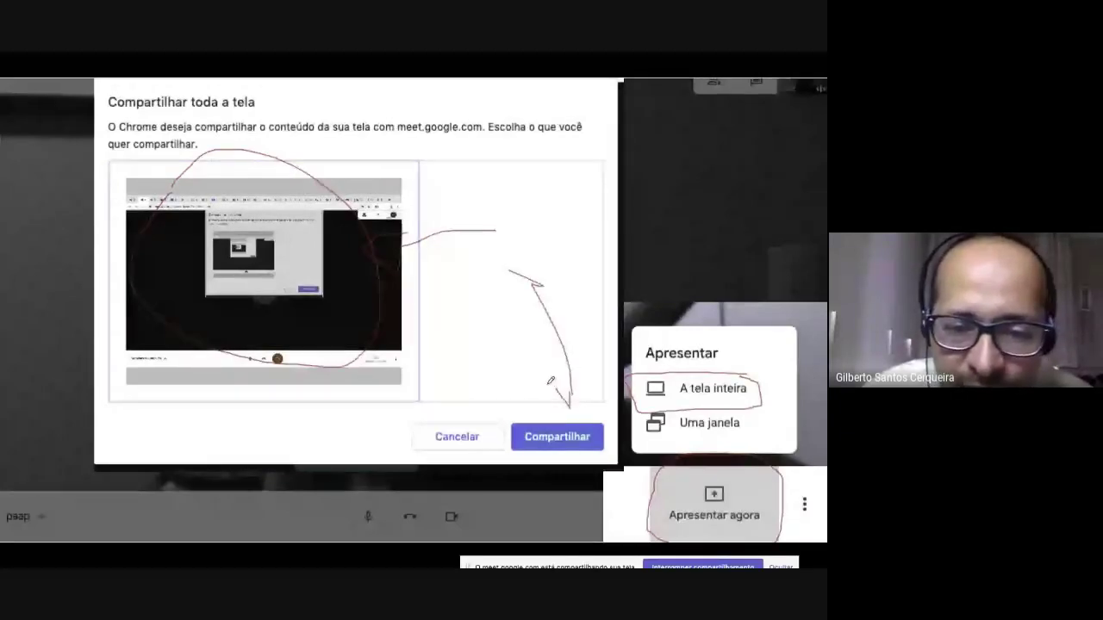
left_click_drag(551, 380, 573, 412)
mouse_move(470, 397)
left_mouse_down()
mouse_move(405, 466)
mouse_move(422, 387)
left_mouse_up()
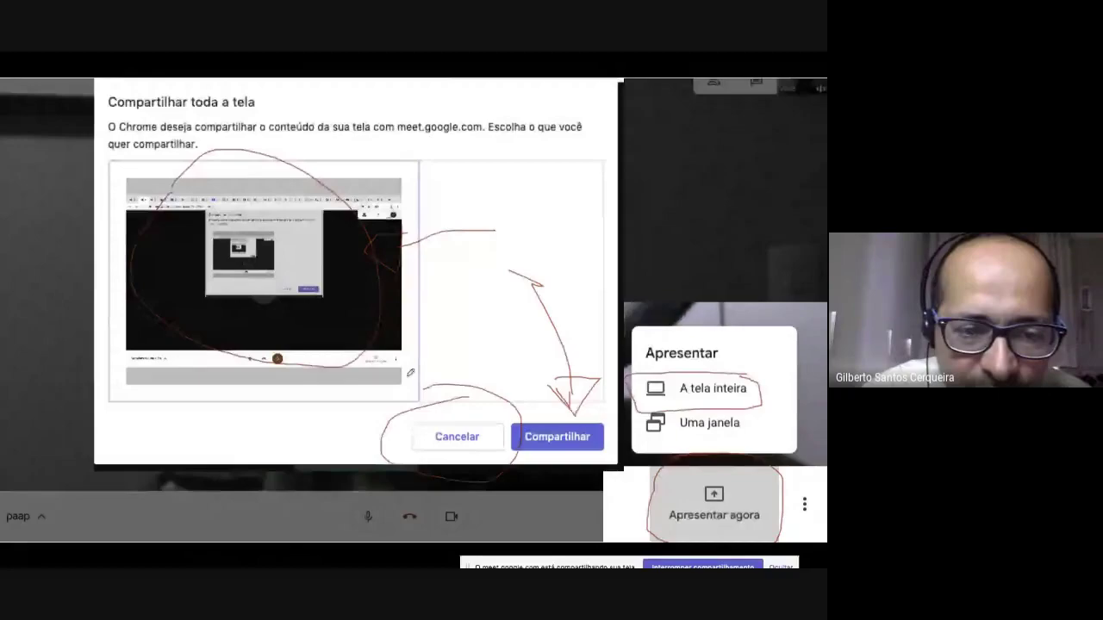
Add an arrow pointing up at the screen preview from below and a second arrow pointing at "Compartilhar"
mouse_move(203, 465)
left_mouse_down()
mouse_move(229, 373)
mouse_move(256, 408)
left_mouse_up()
left_click_drag(502, 353, 552, 422)
left_click_drag(522, 386, 506, 395)
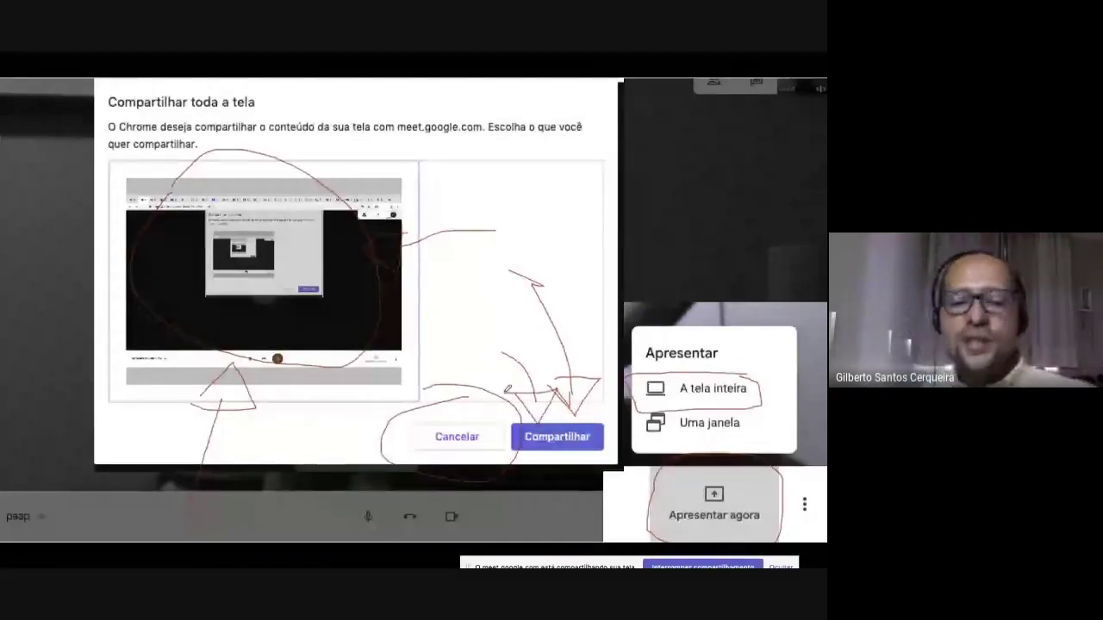
Advance to the "Você está apresentando" slide and use the pen (Caneta) to circle "Parar apresentação" and mark "Você está apresentando" with an arrow and circle
key("Right")
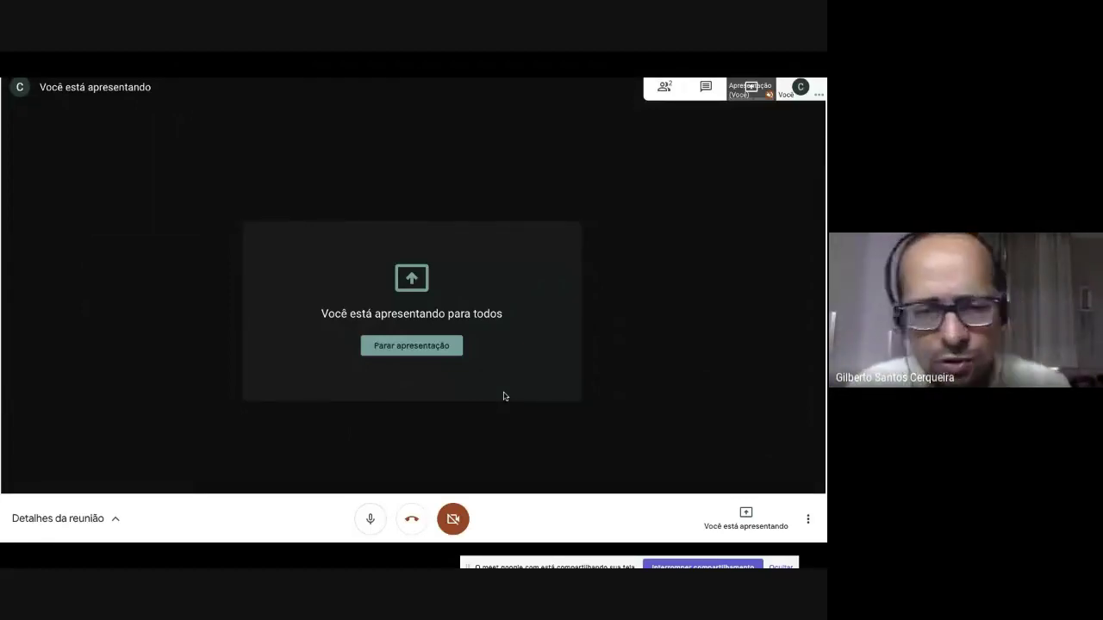
left_click(32, 536)
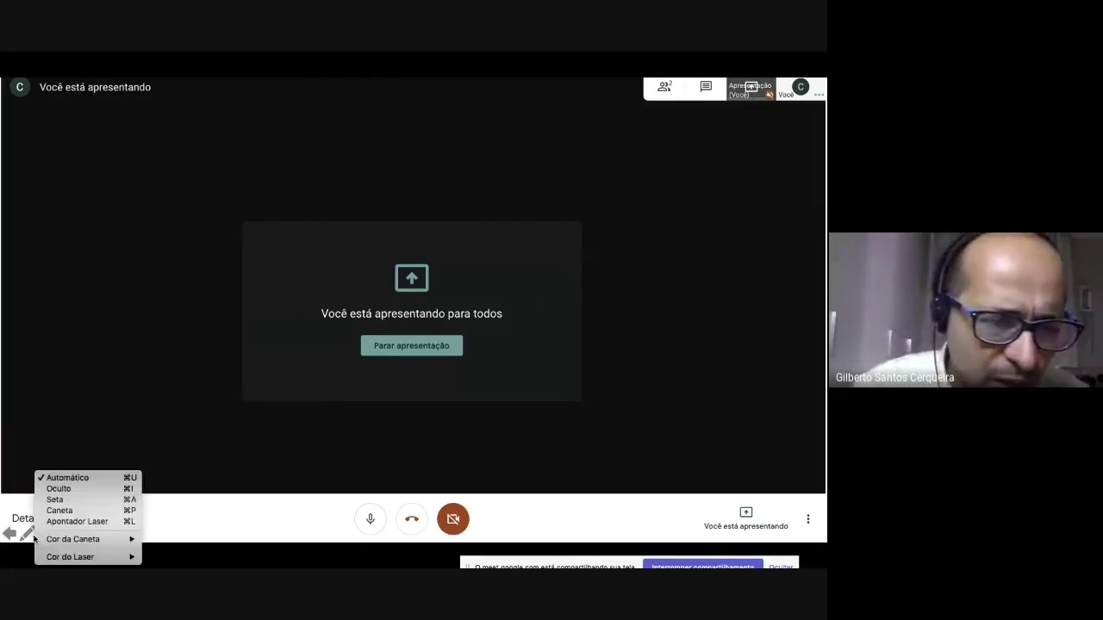
left_click(60, 510)
mouse_move(429, 326)
left_mouse_down()
mouse_move(363, 333)
mouse_move(426, 305)
left_mouse_up()
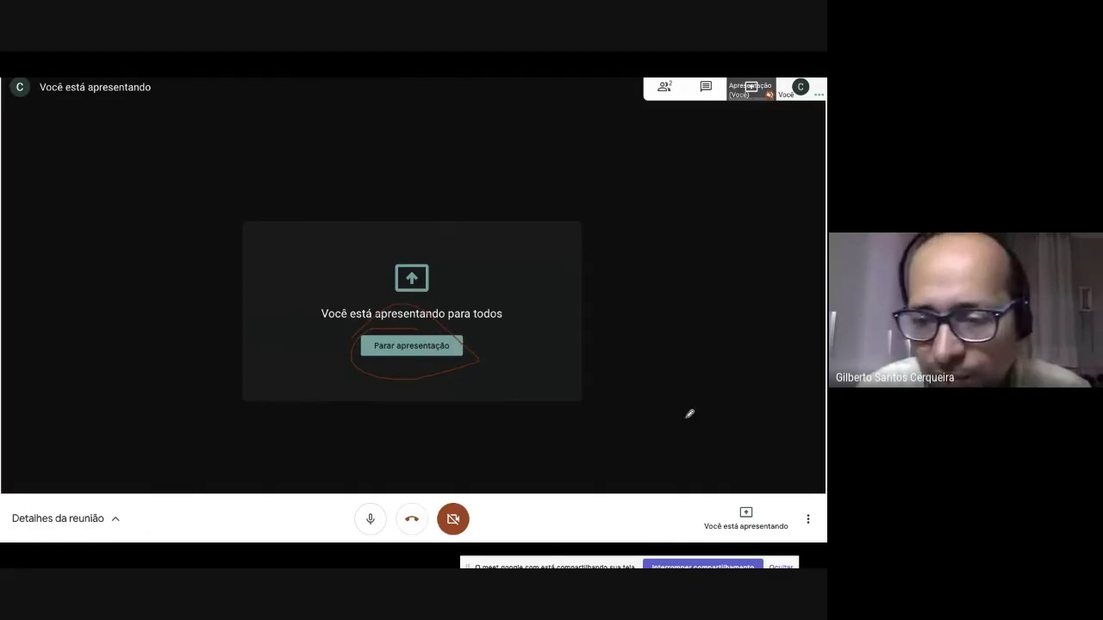
mouse_move(689, 416)
left_mouse_down()
mouse_move(728, 479)
mouse_move(719, 474)
mouse_move(734, 543)
mouse_move(794, 529)
mouse_move(689, 526)
left_mouse_up()
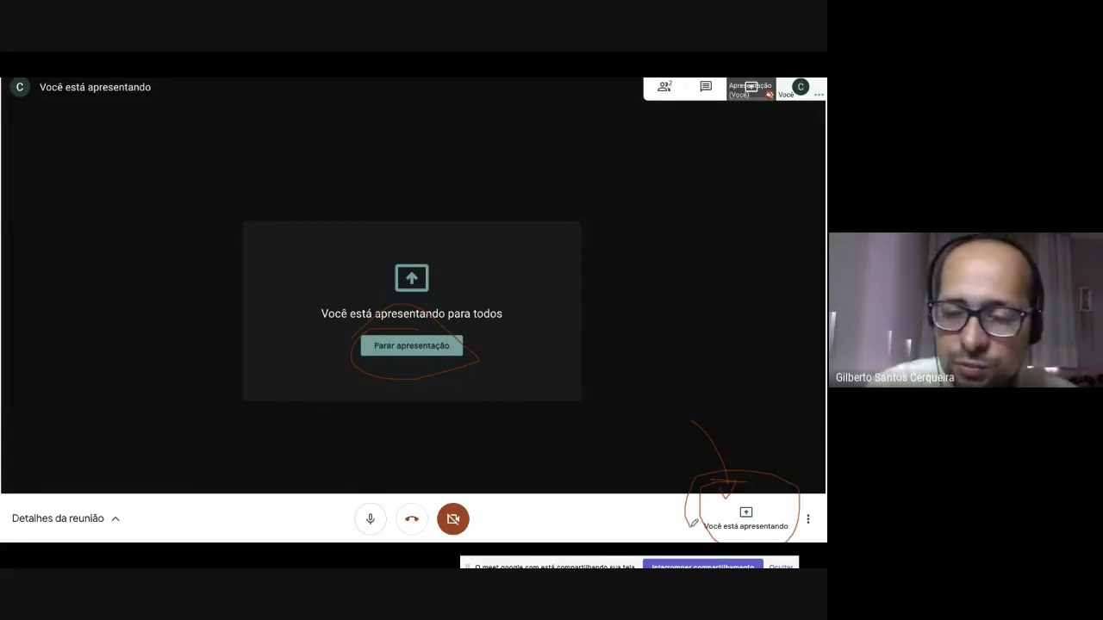
Go to the slide with the two skull images and open the pen colour (Cor da Caneta) choices
key("alt+Tab")
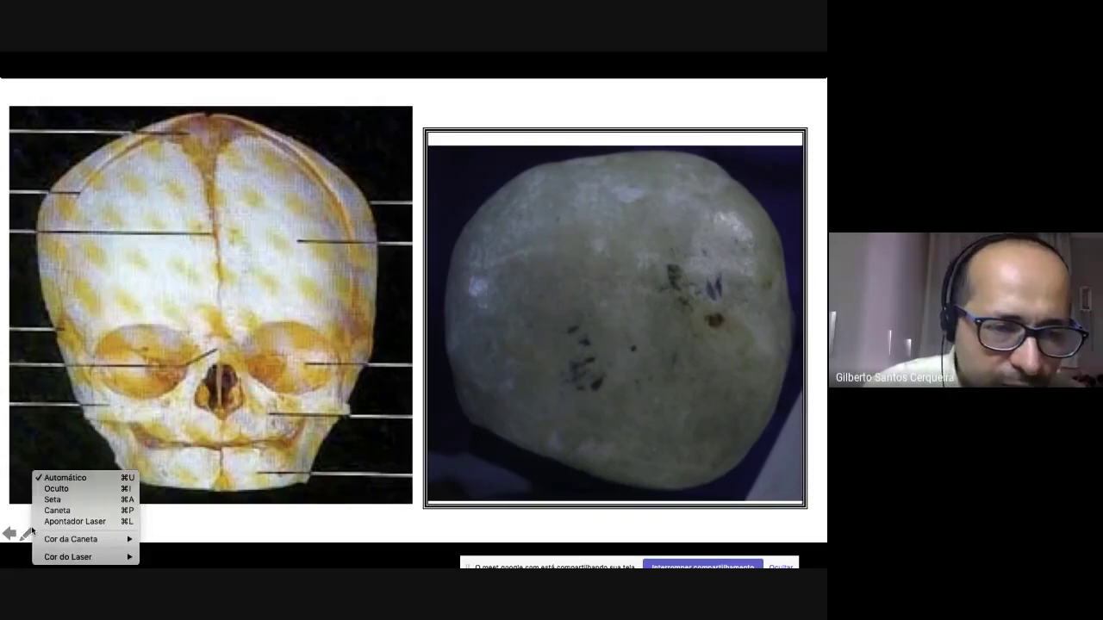
mouse_move(83, 545)
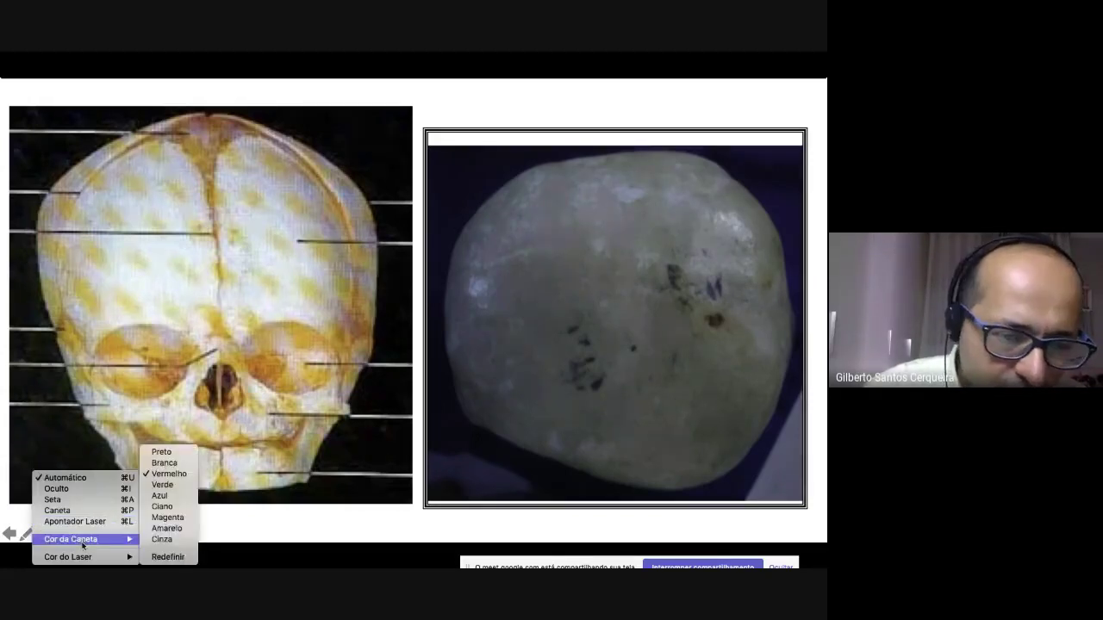